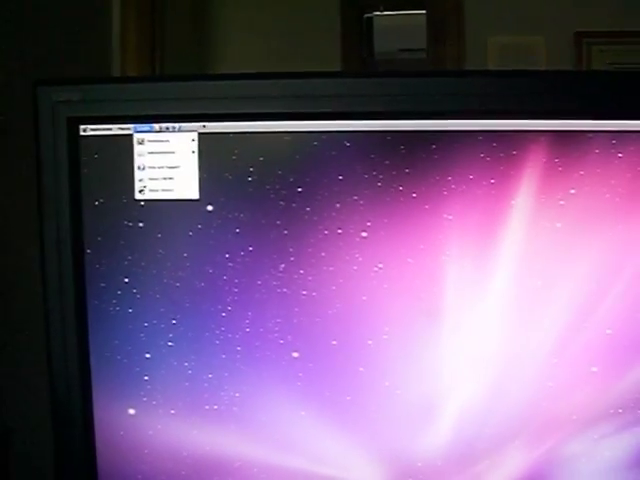
key(Escape)
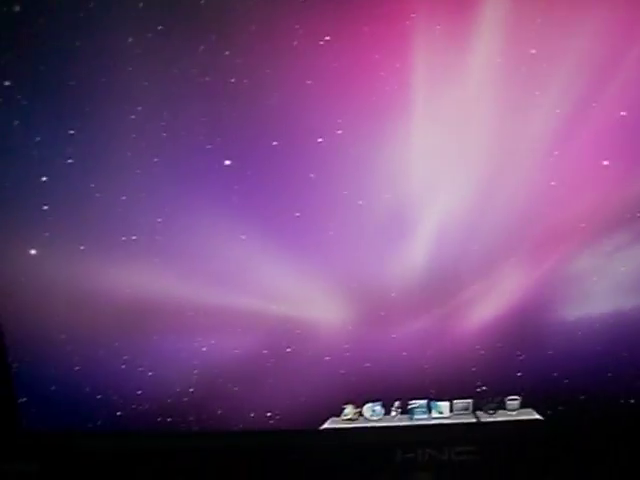